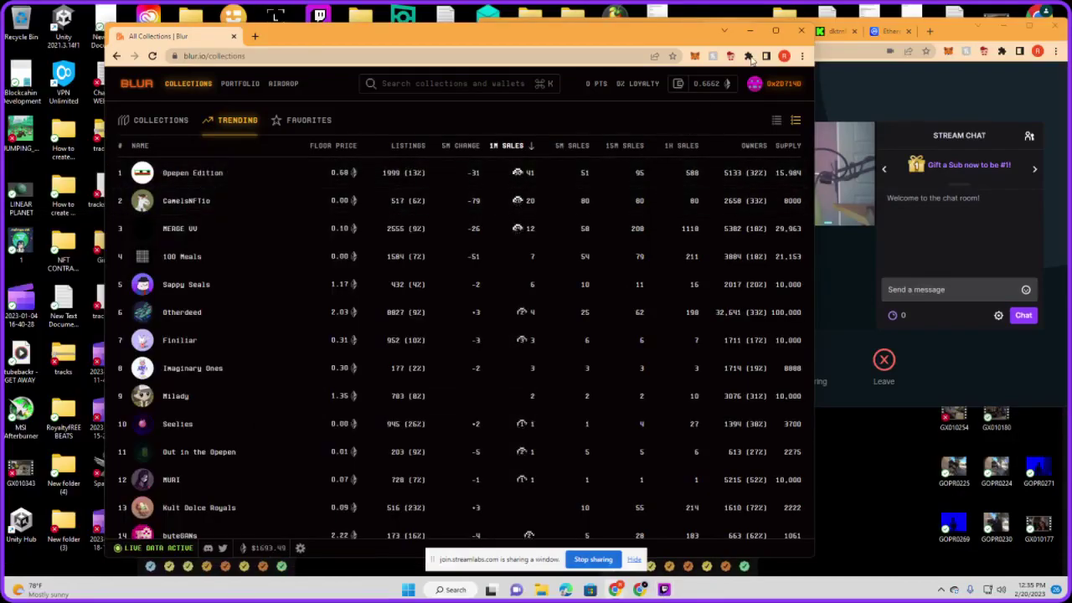
- Maximise the browser and open Opepen Edition from the top of the Trending list
left_click(775, 31)
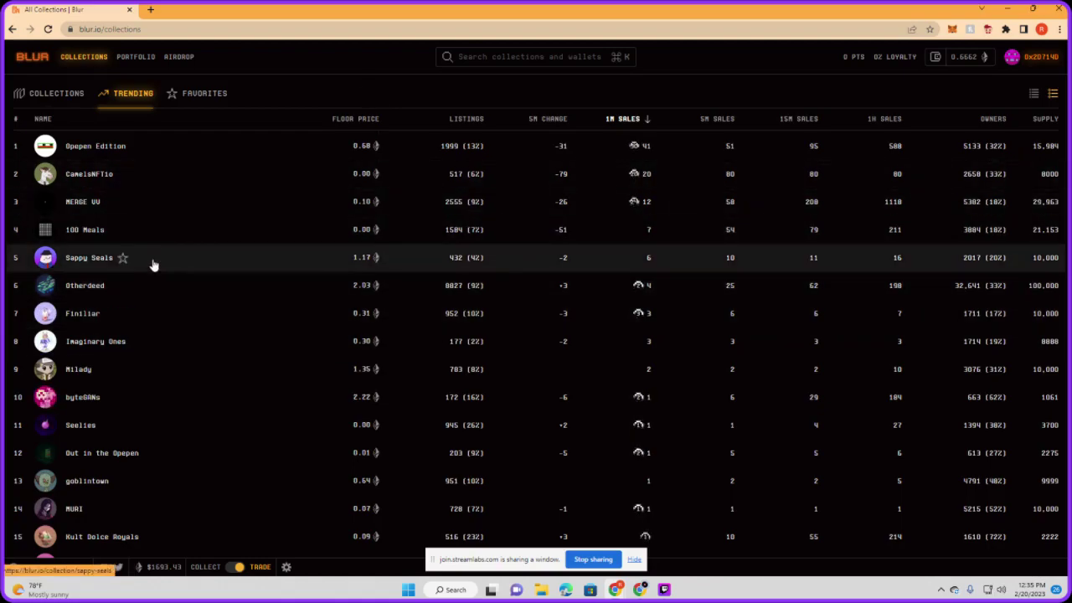
scroll(162, 376, "down", 4)
scroll(162, 376, "up", 4)
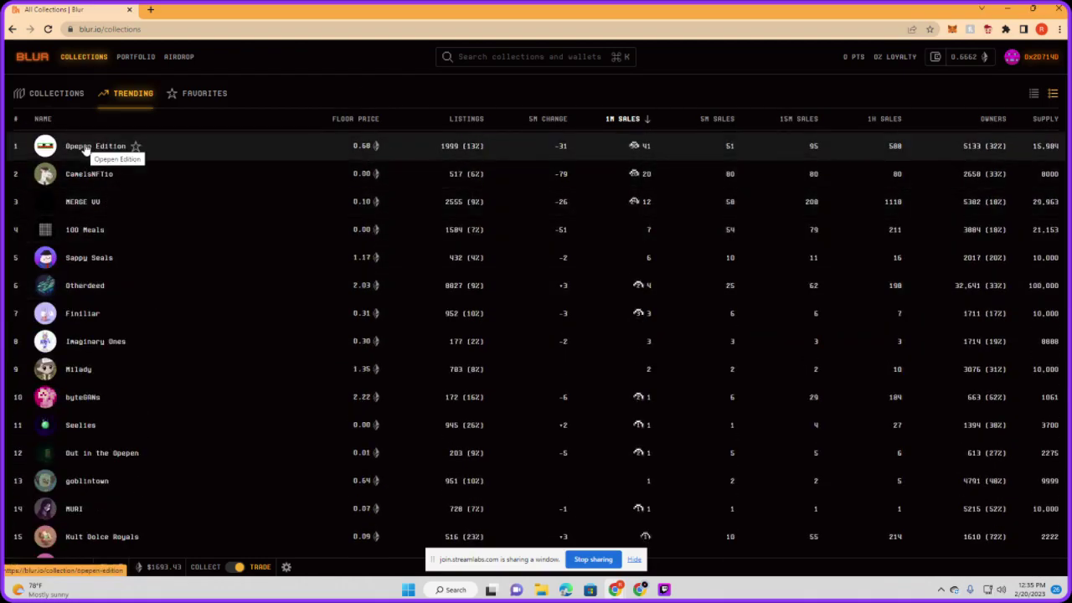
left_click(85, 147)
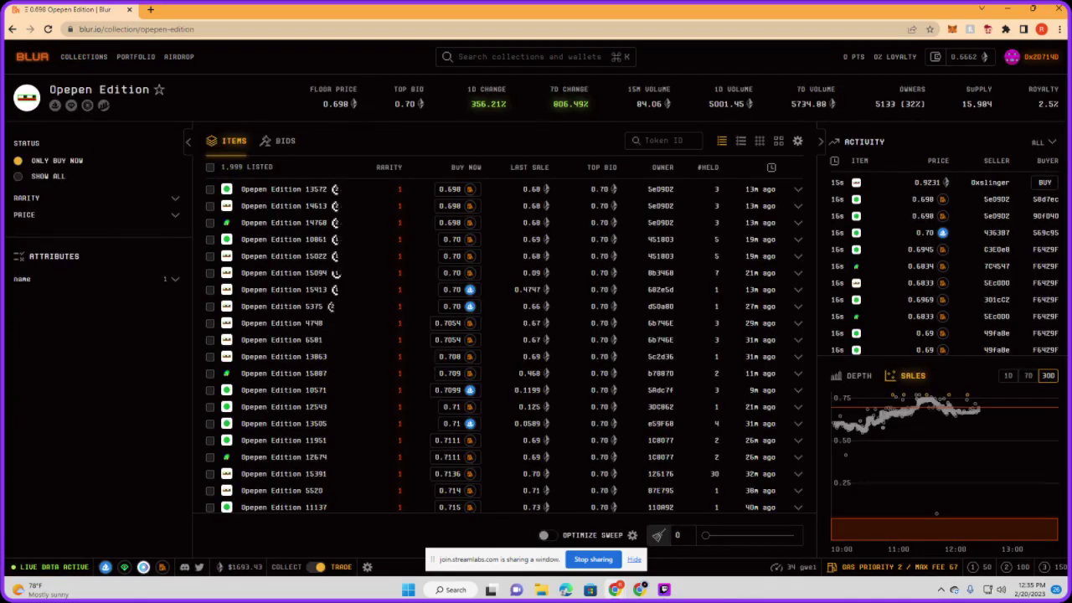
left_click(965, 57)
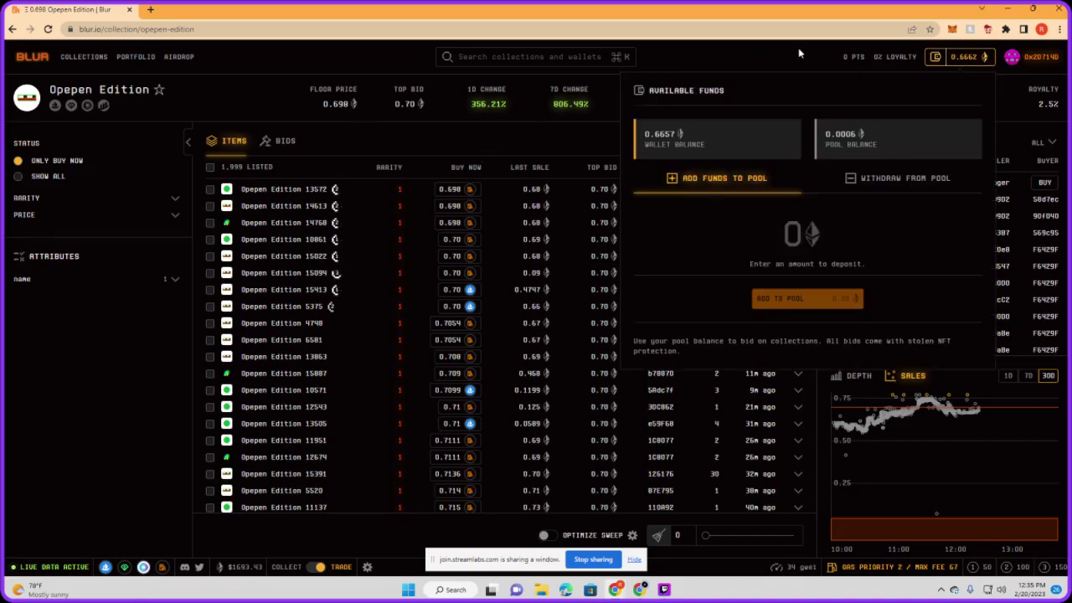
left_click(759, 59)
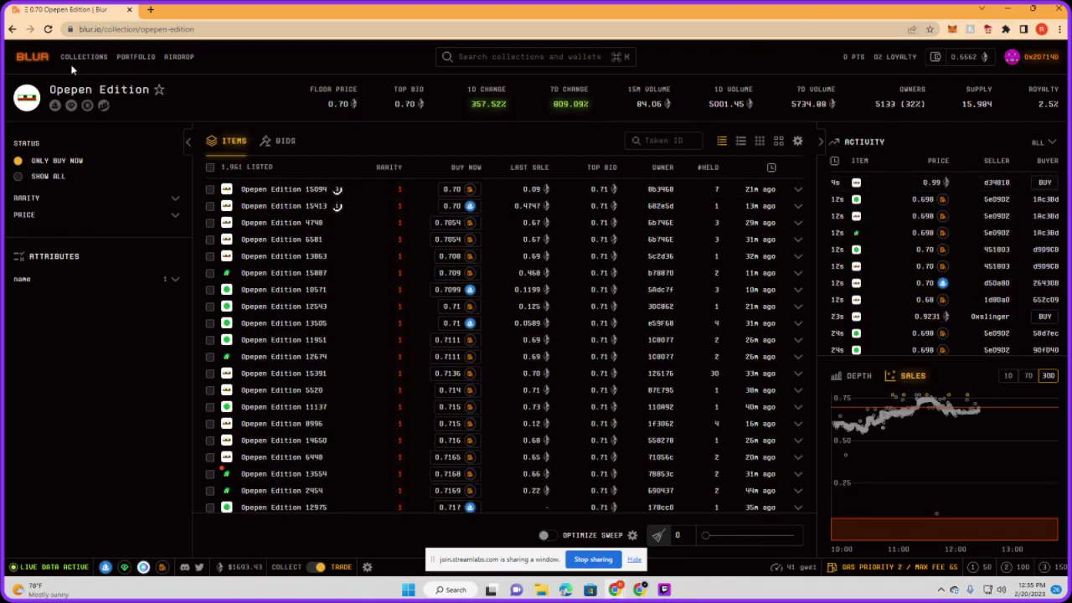
- Check the portfolio's Bids and Inventory tabs, then go back to the trending Collections list
left_click(130, 59)
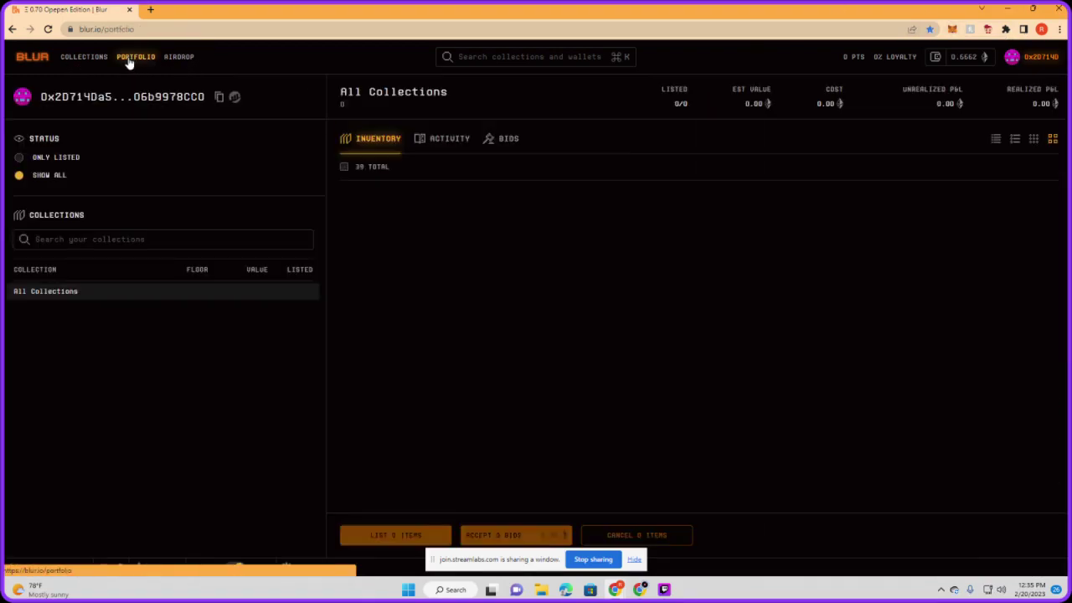
left_click(508, 139)
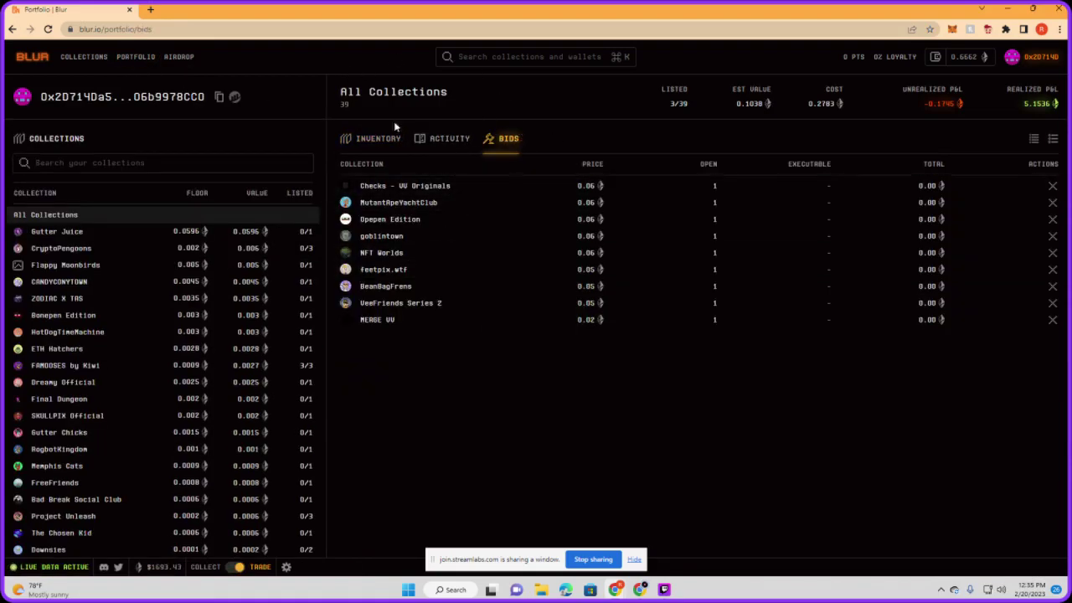
left_click(369, 142)
left_click(84, 59)
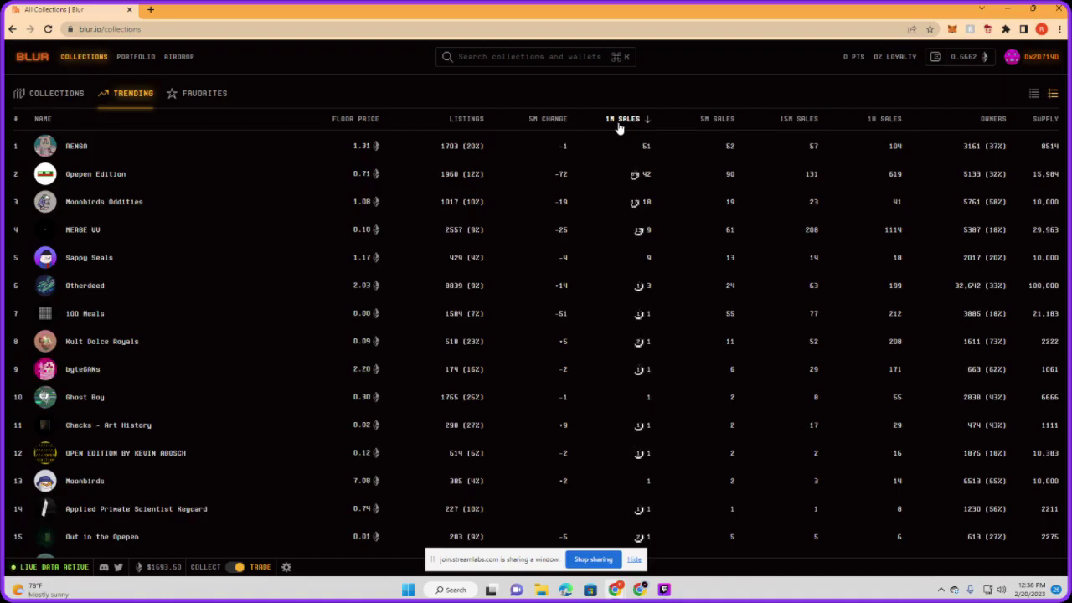
- Reopen Opepen Edition and switch its listings to the Collect card grid view
left_click(600, 179)
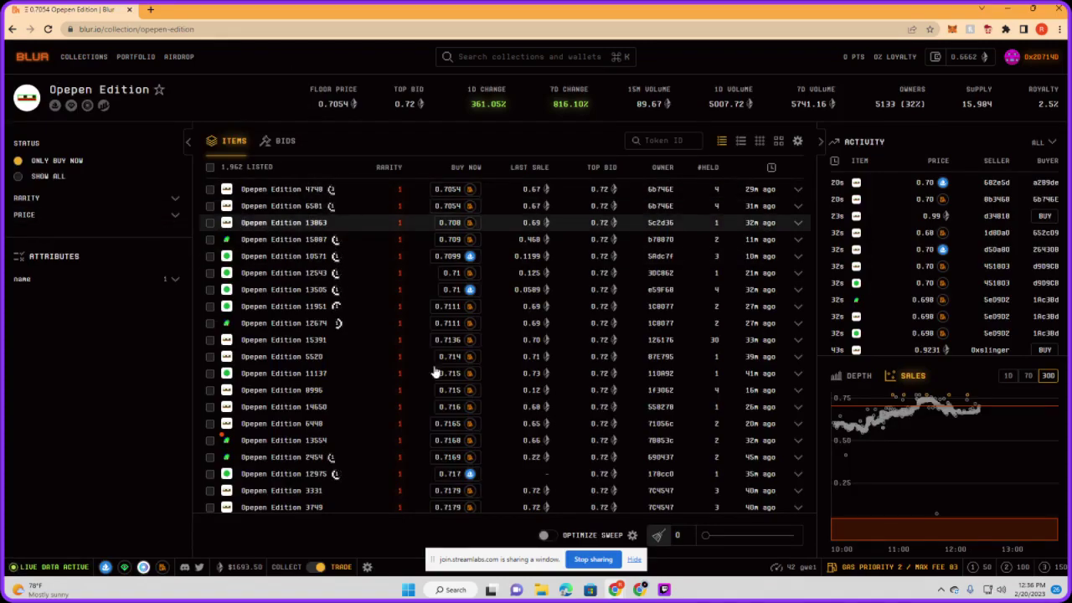
left_click(314, 567)
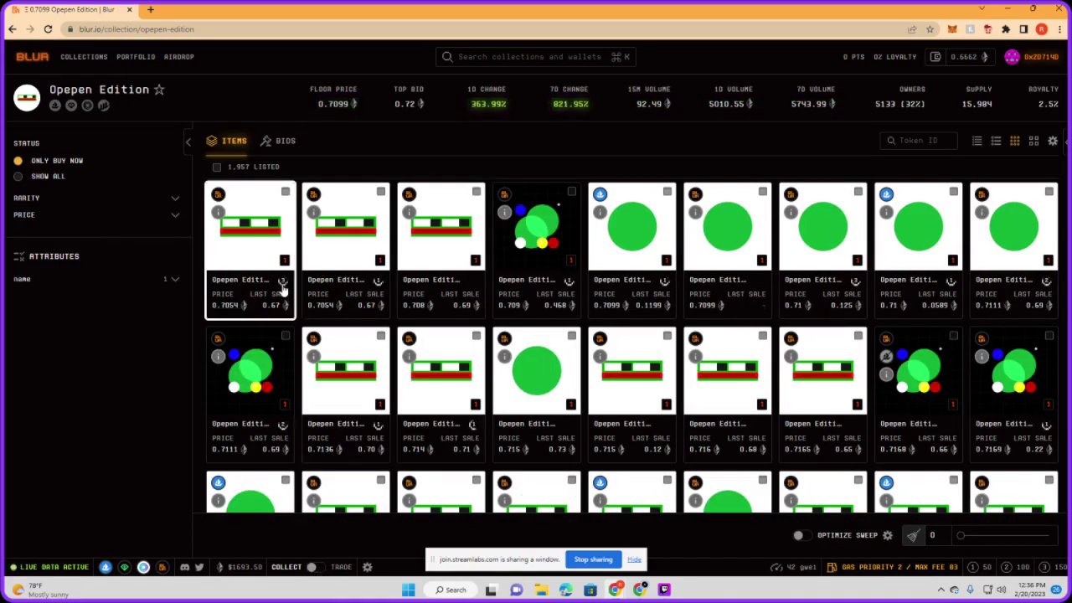
mouse_move(283, 288)
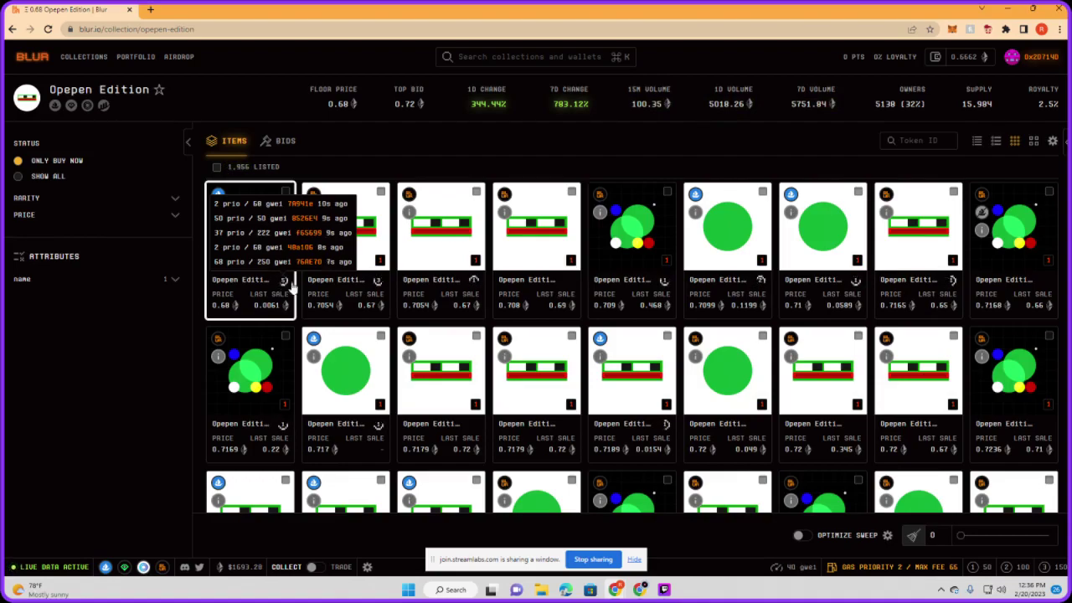
- Switch Opepen Edition to its Bids tab to see bid price levels and bidder counts
left_click(284, 142)
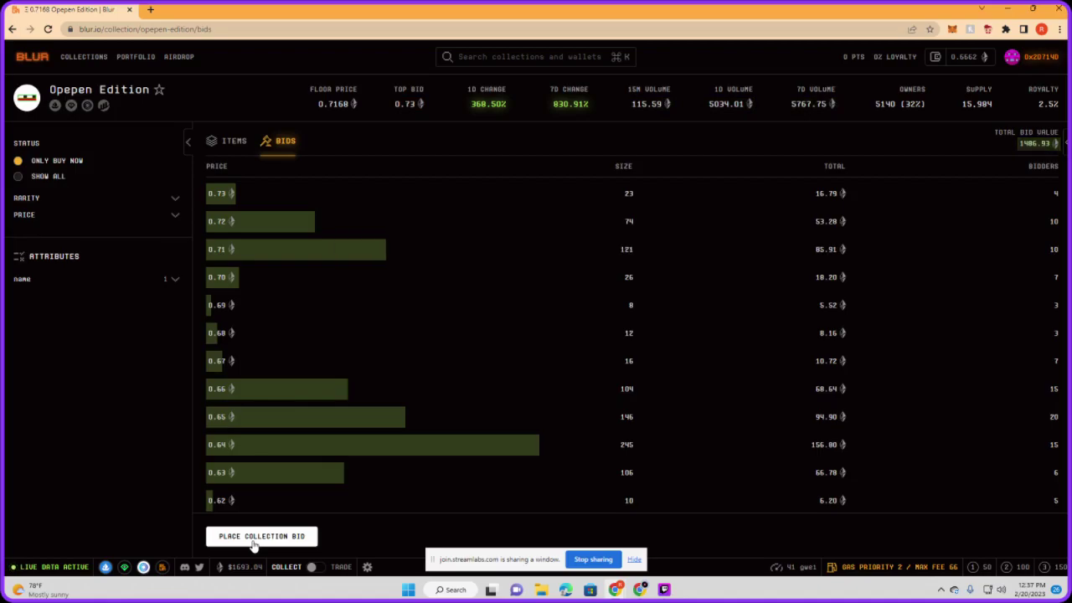
- Open the Place Collection Bid form, then go back to the trending collections list
left_click(281, 537)
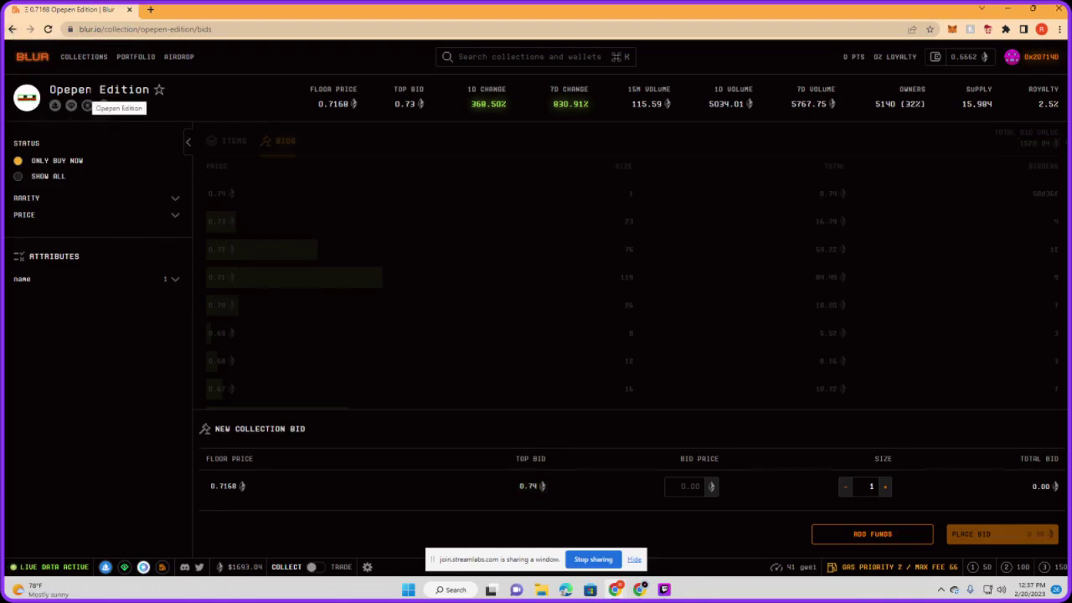
left_click(12, 30)
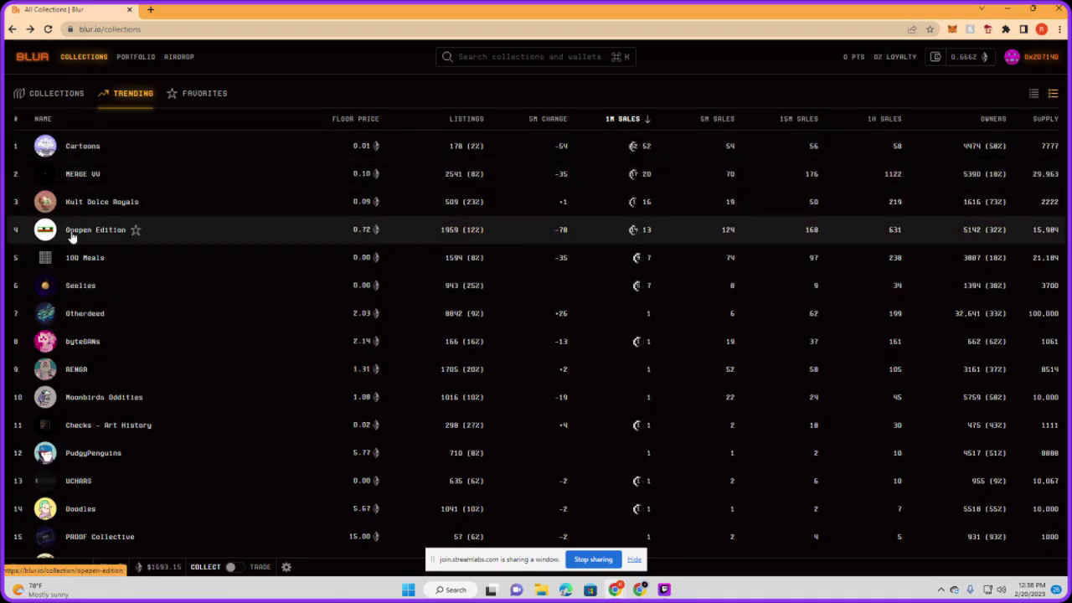
- Open Opepen Edition's Bids tab and launch the Place Collection Bid form
left_click(94, 231)
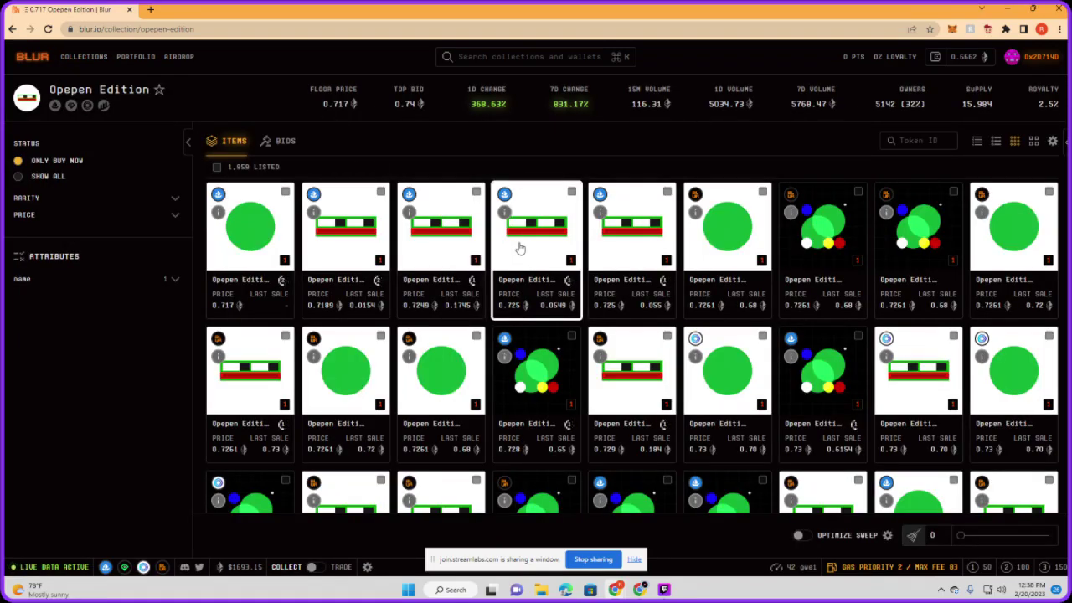
left_click(284, 141)
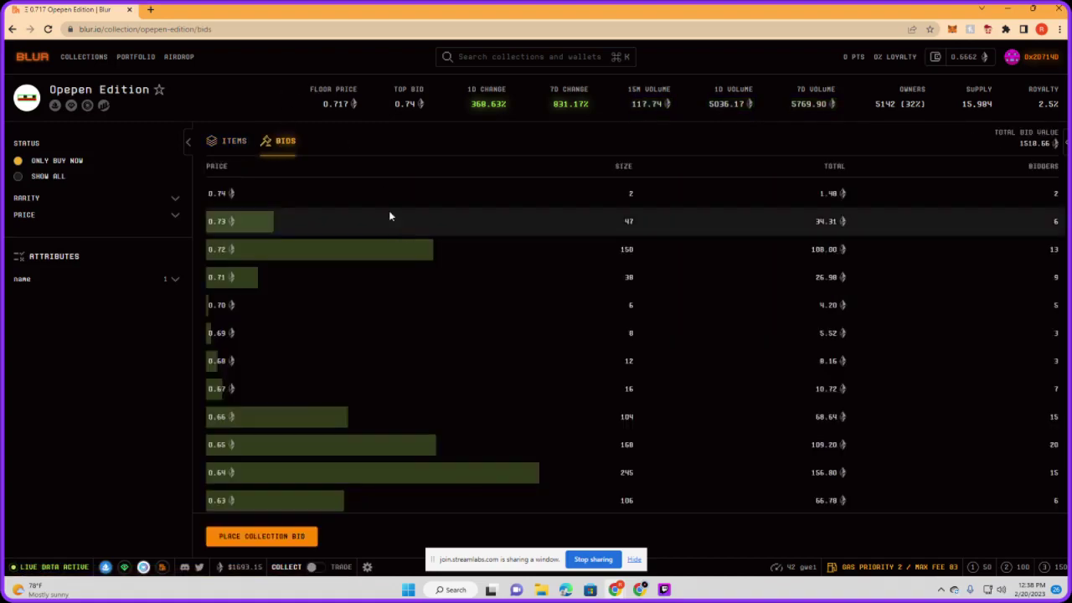
left_click(261, 540)
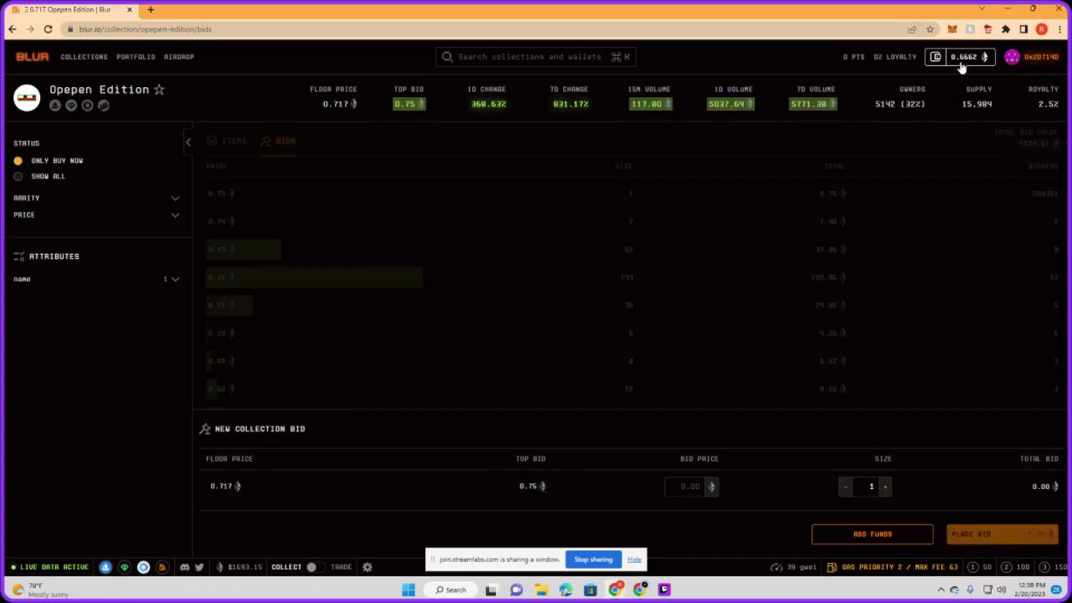
- Close the bid form and deposit 0.66 ETH into the Blur Pool, confirming in MetaMask
left_click(665, 307)
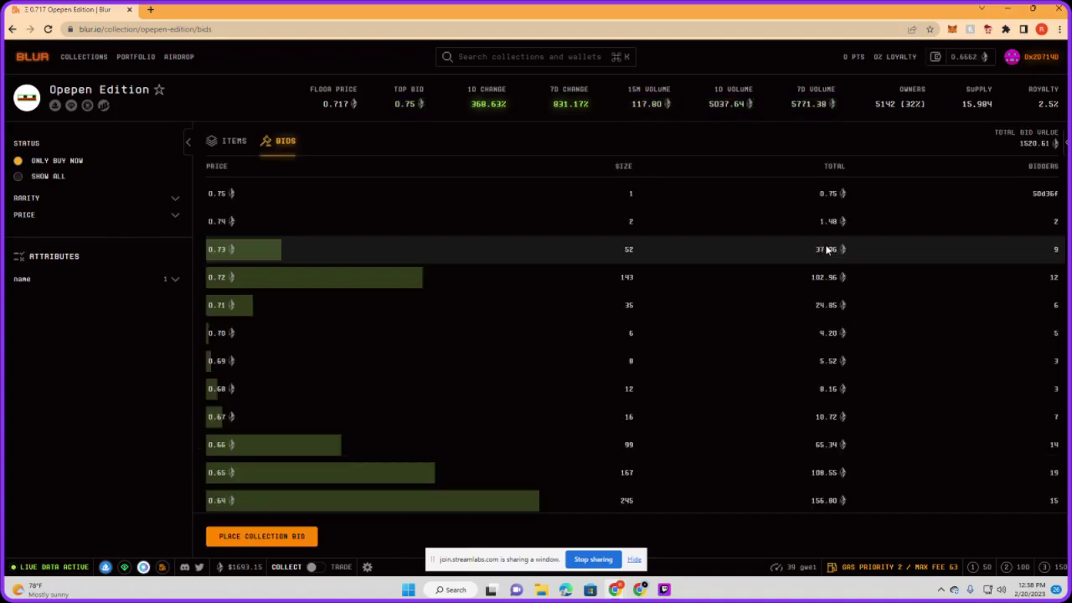
left_click(963, 56)
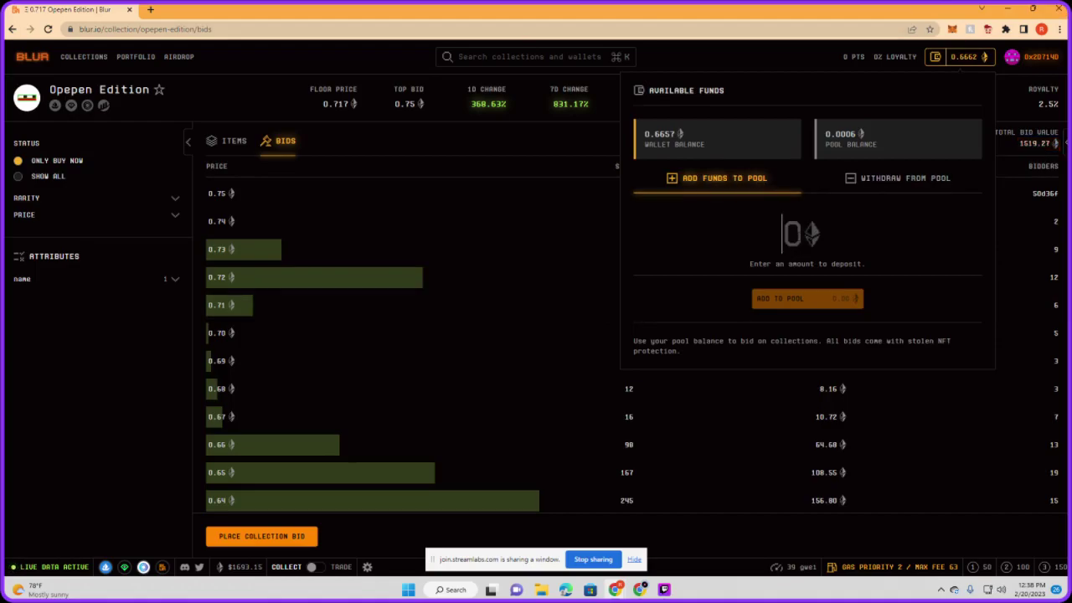
type("0.6")
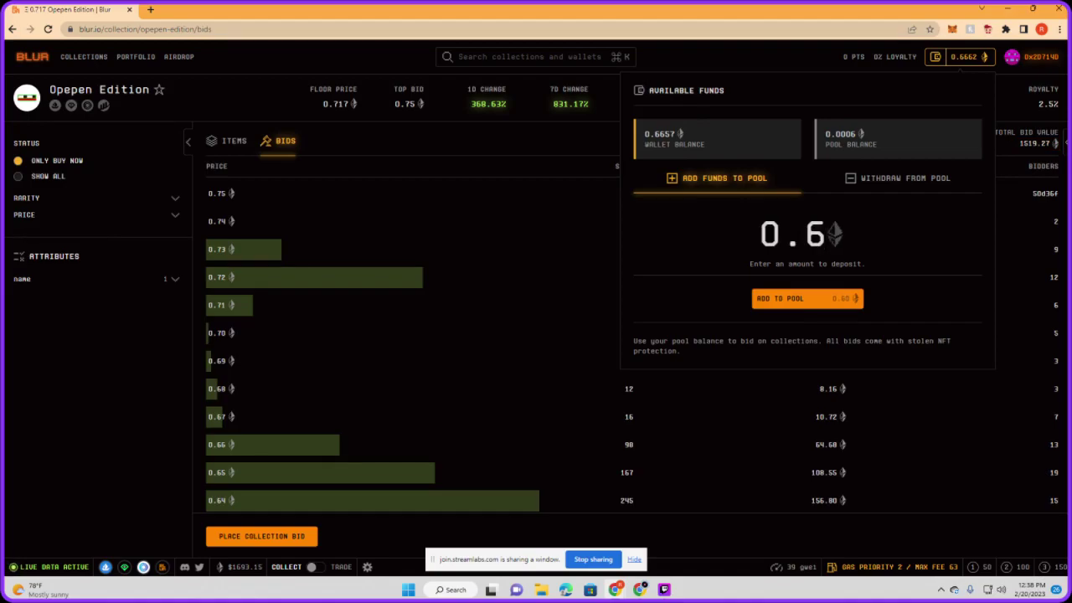
type("6")
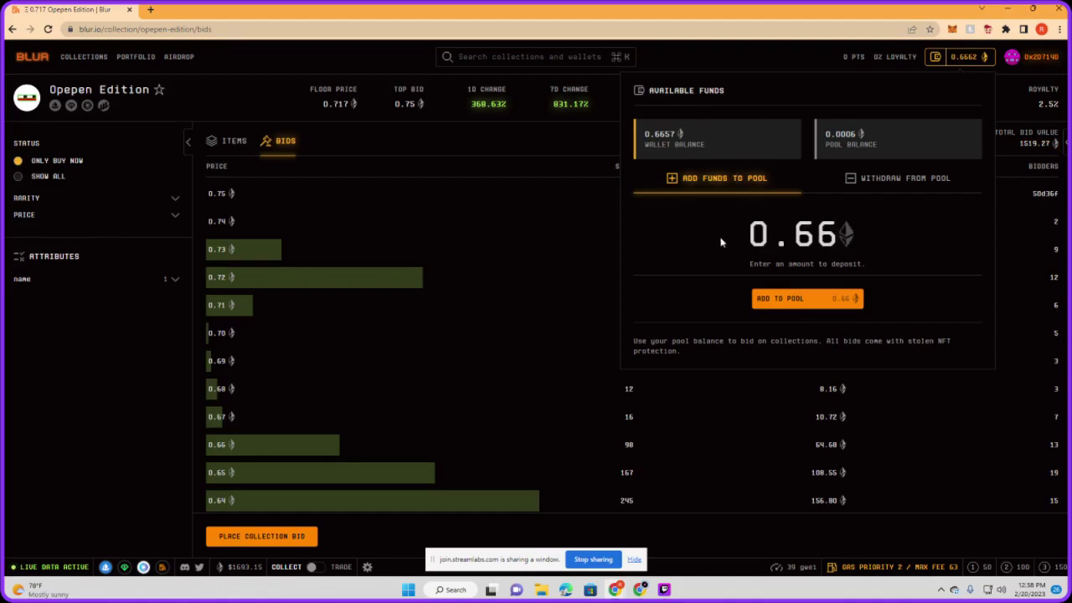
left_click(769, 305)
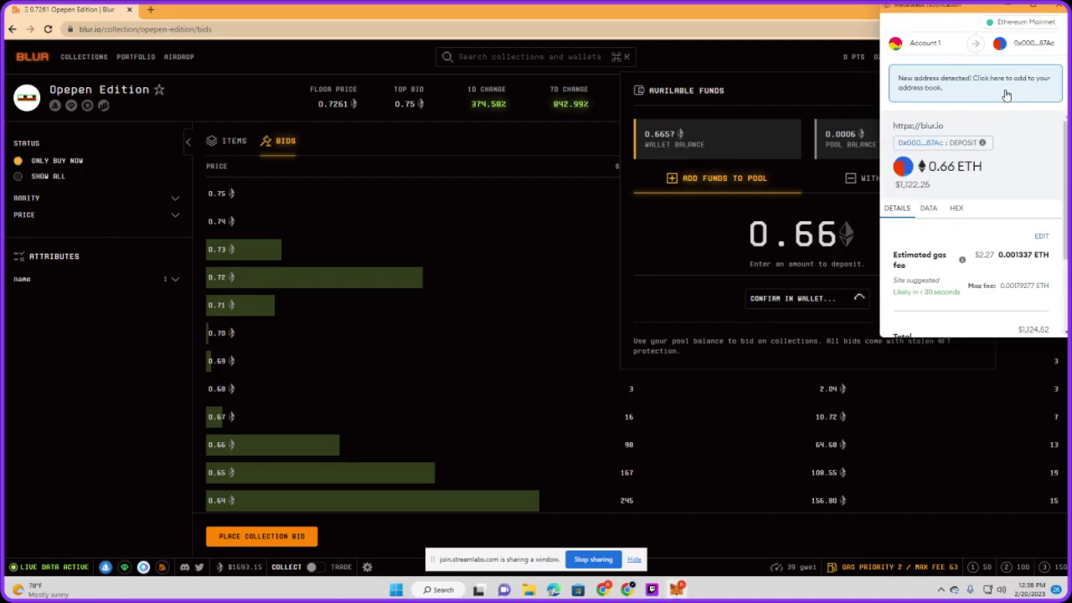
scroll(1036, 245, "down", 2)
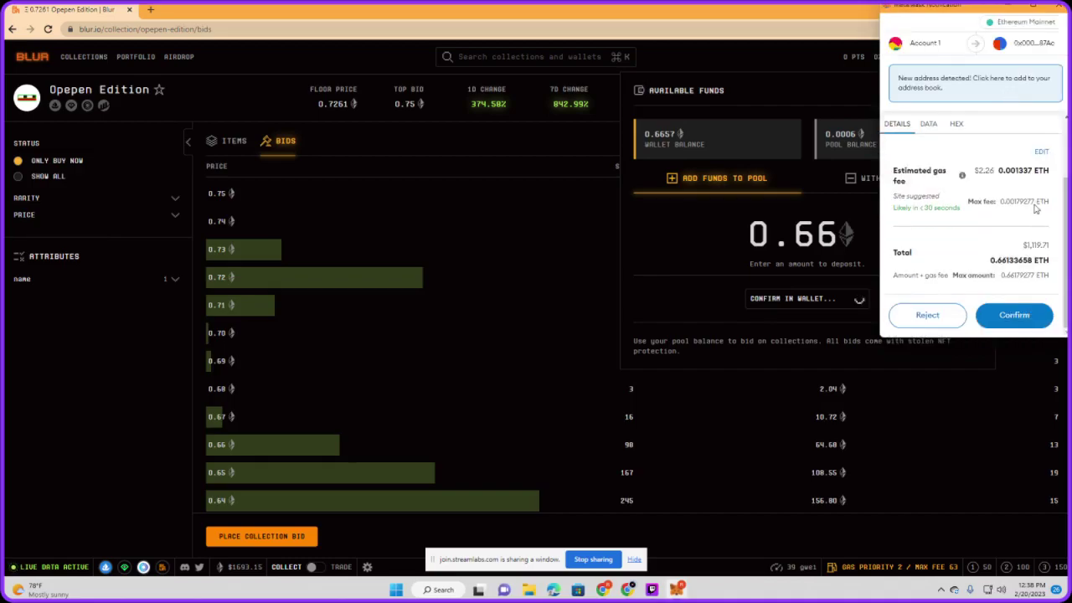
left_click(1013, 316)
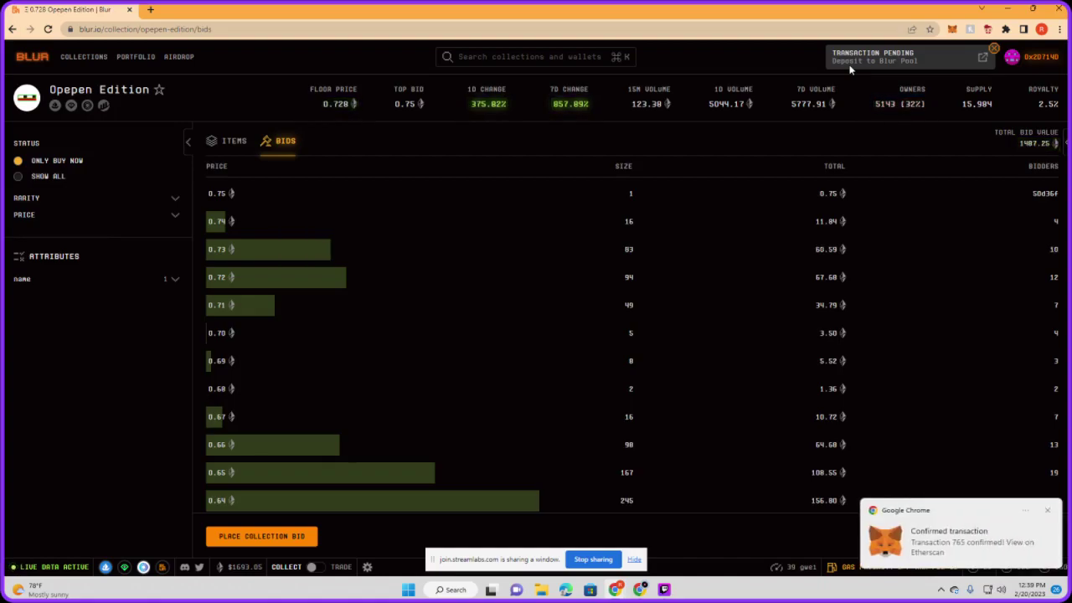
- Dismiss the deposit confirmation and refresh Opepen Edition's bids table by toggling Items and Bids
left_click(993, 48)
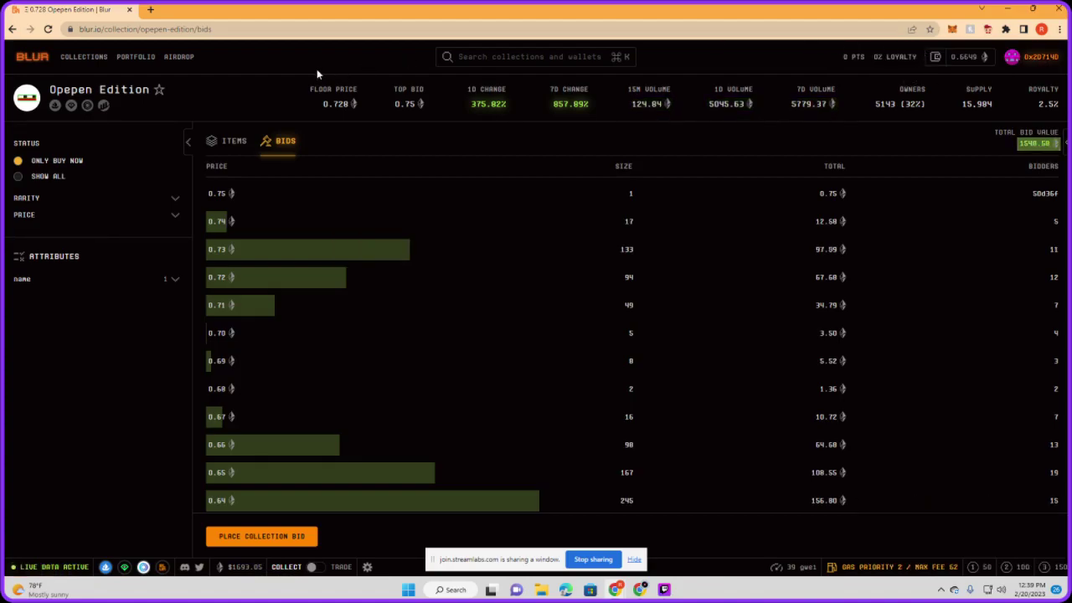
scroll(386, 262, "down", 4)
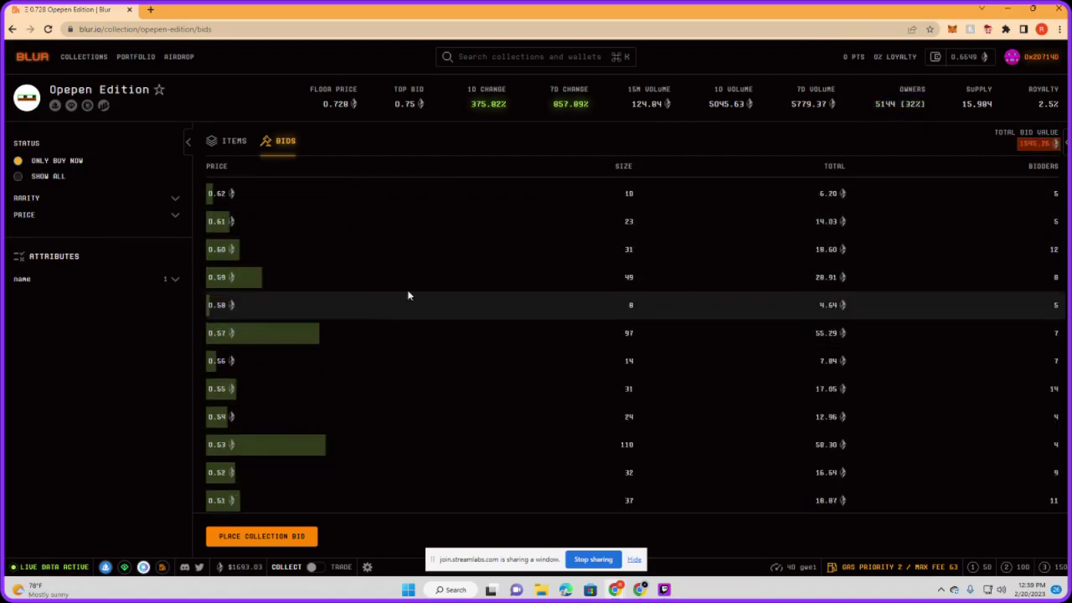
scroll(481, 271, "up", 4)
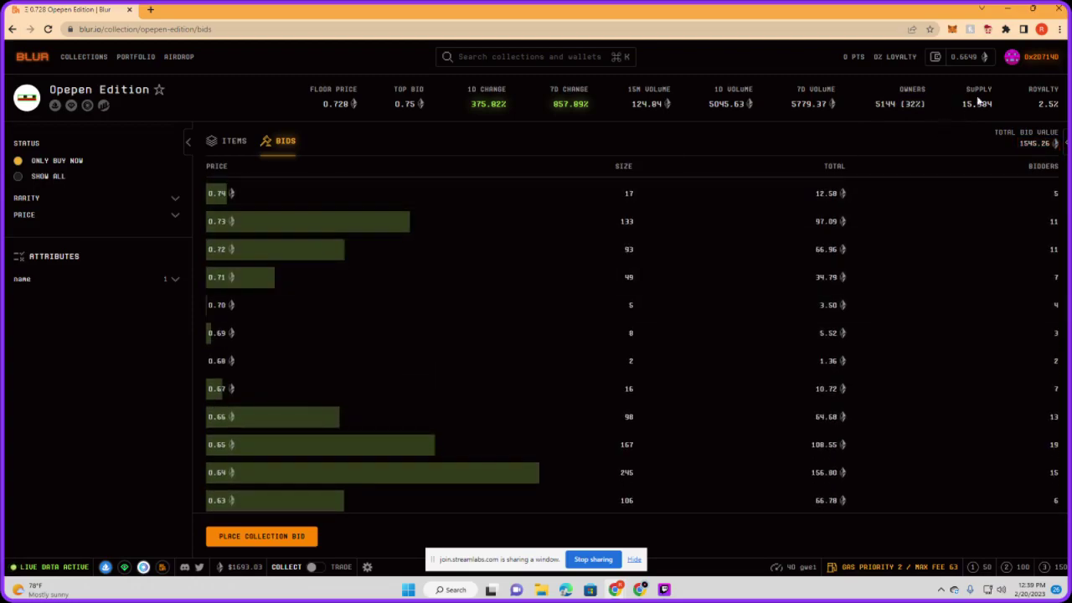
left_click(238, 142)
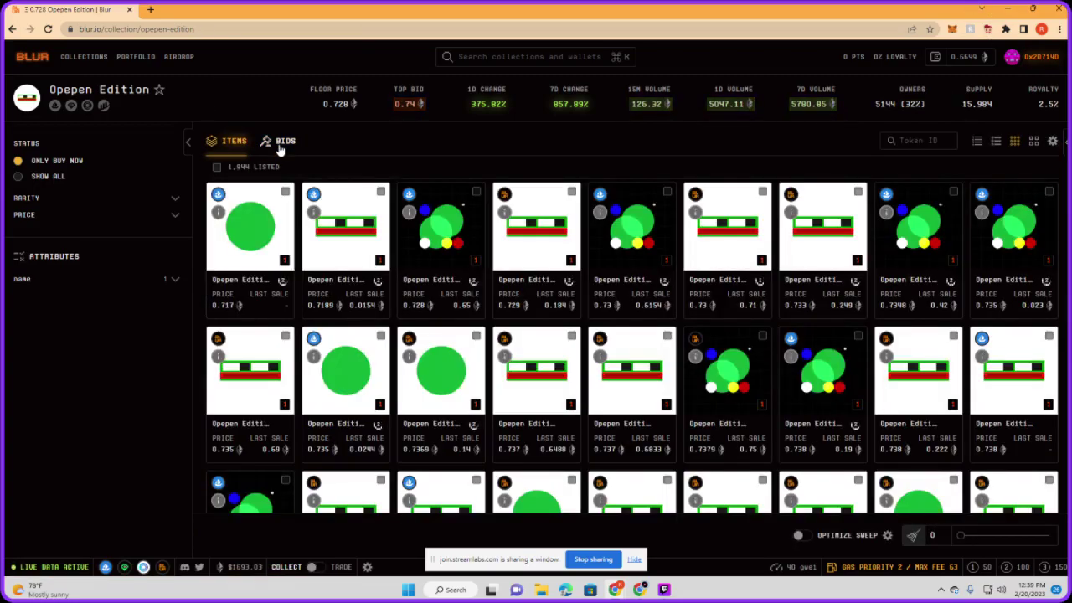
left_click(280, 143)
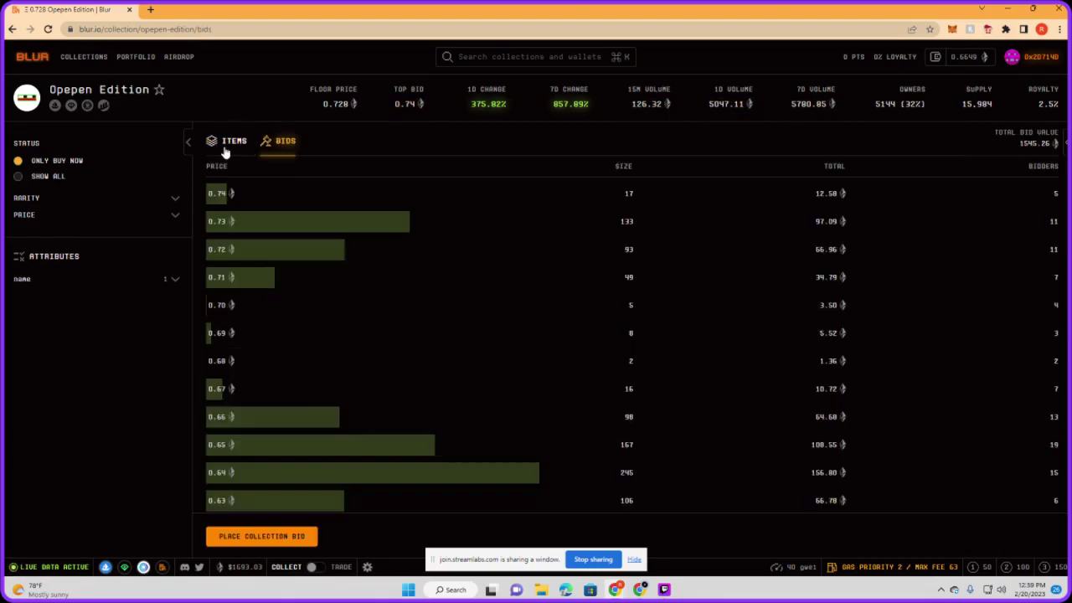
left_click(229, 142)
left_click(278, 142)
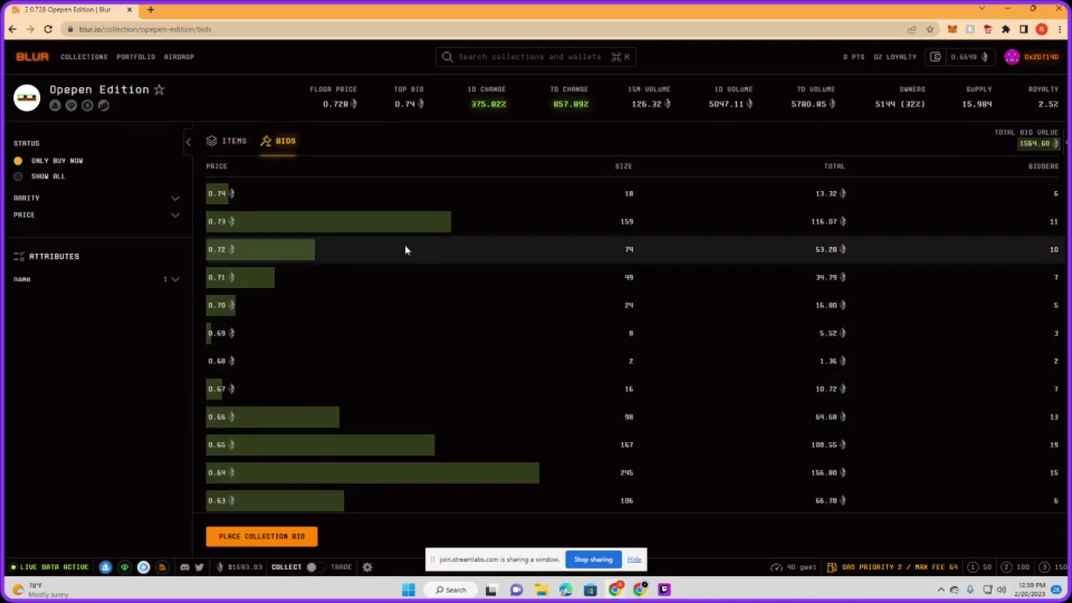
- Reload the bids page and check that the pool balance includes the deposit
left_click(247, 541)
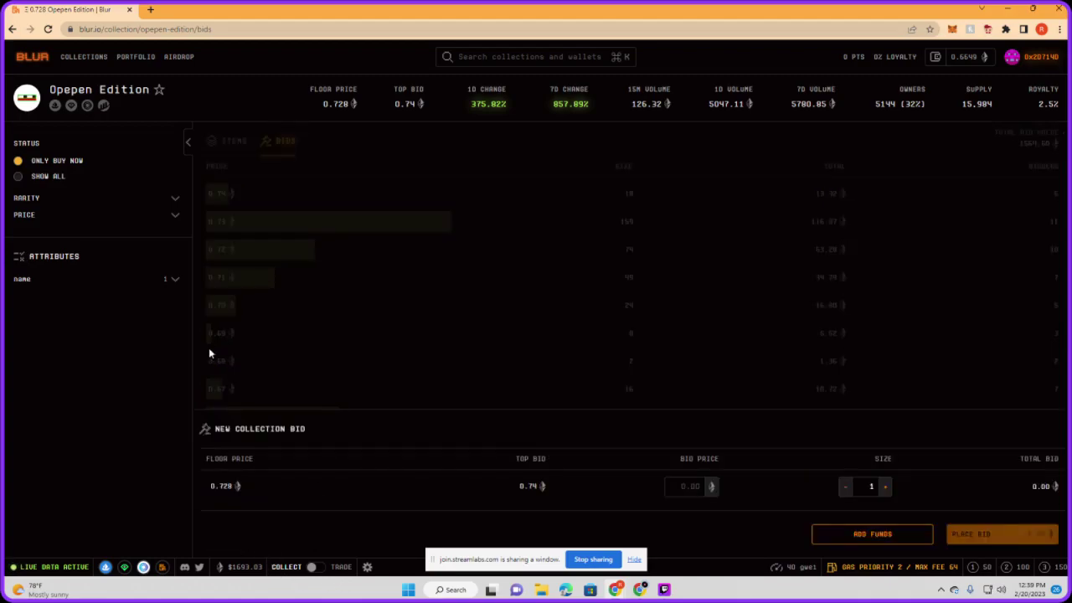
left_click(696, 486)
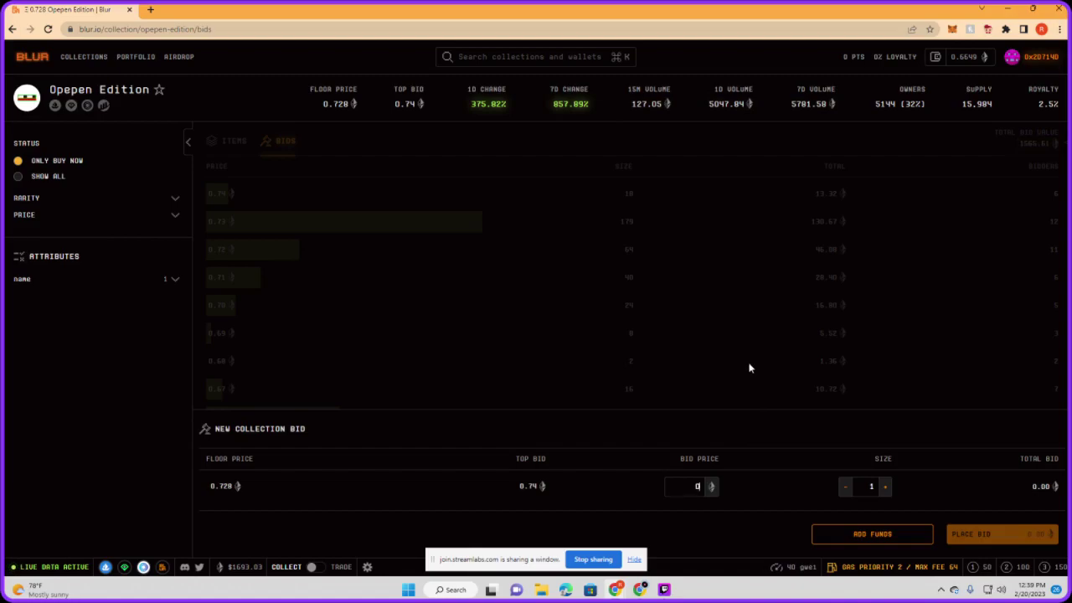
left_click(833, 331)
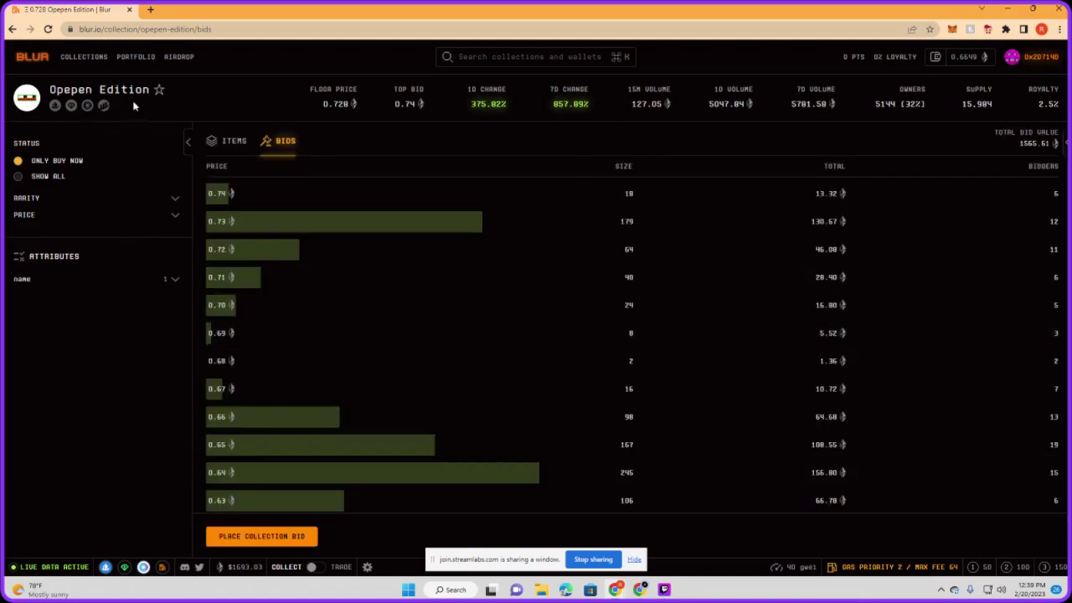
left_click(48, 30)
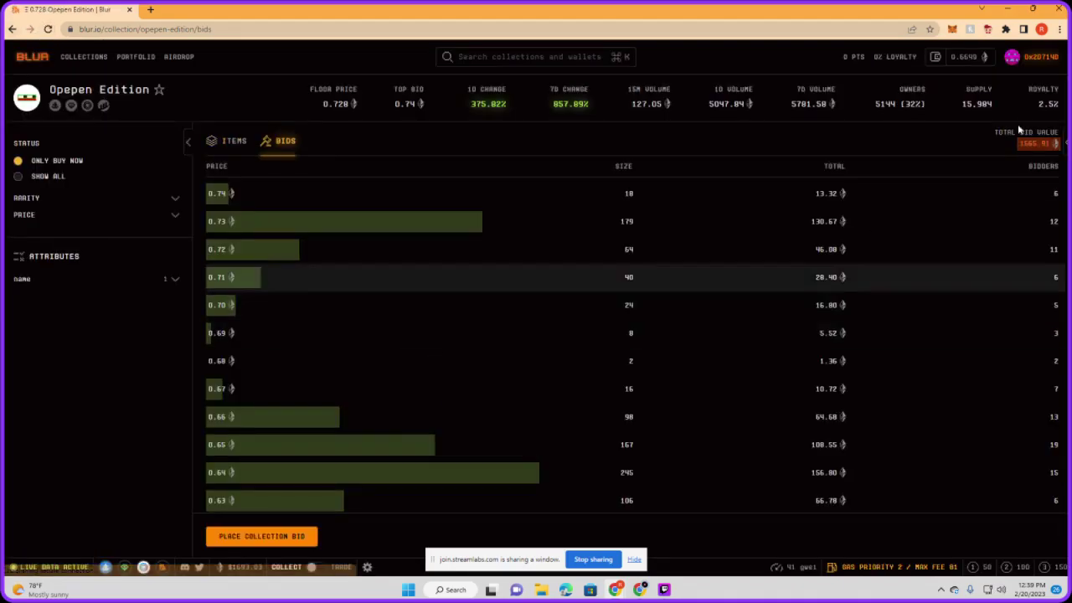
left_click(964, 60)
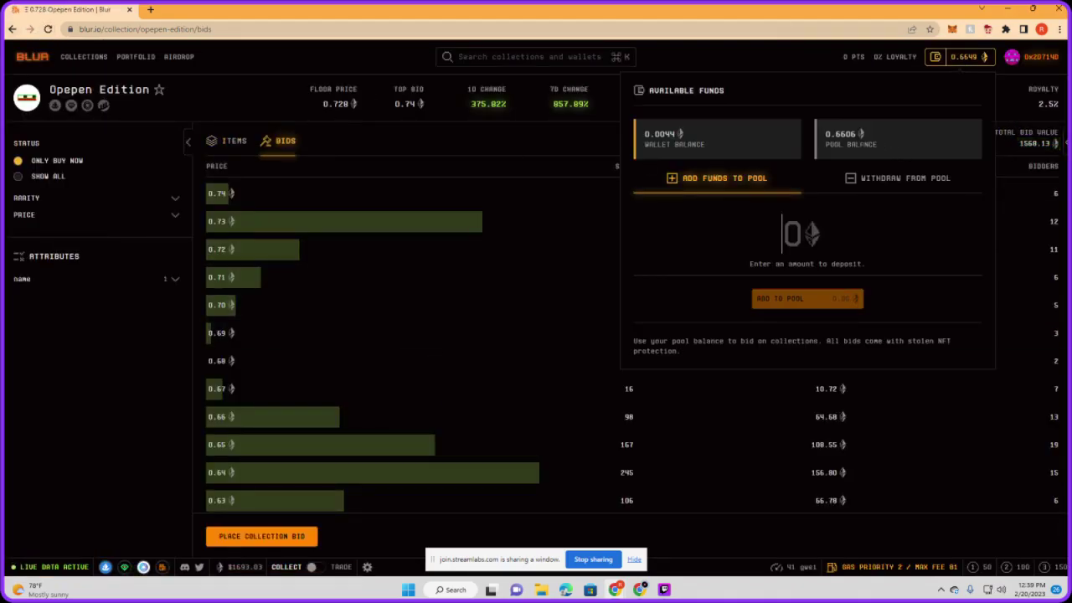
left_click(302, 335)
- Place a 0.66 ETH collection bid on Opepen Edition and sign it in MetaMask
left_click(277, 536)
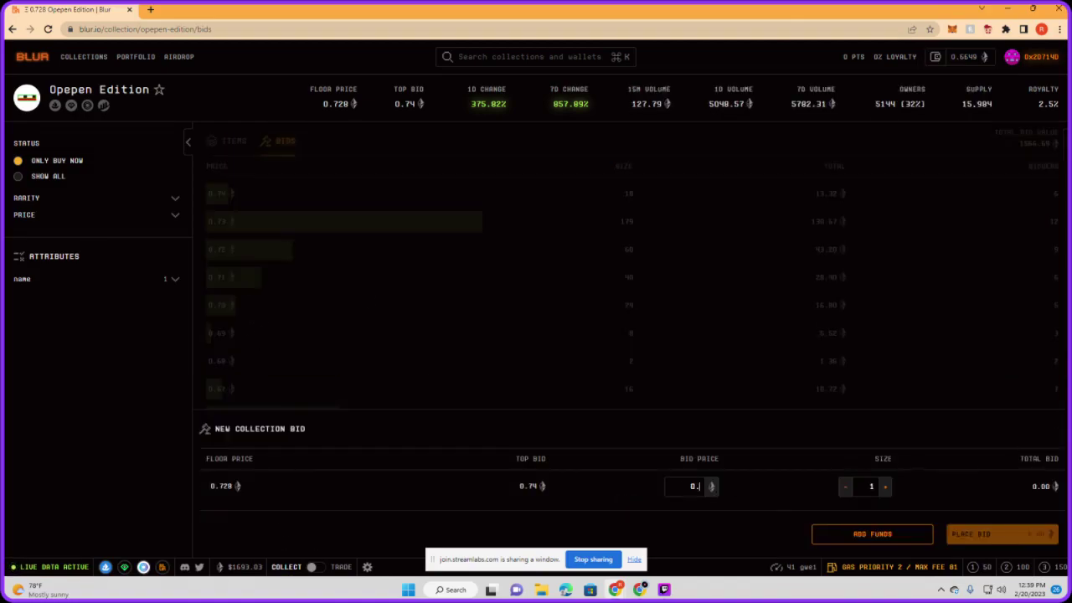
type("0.")
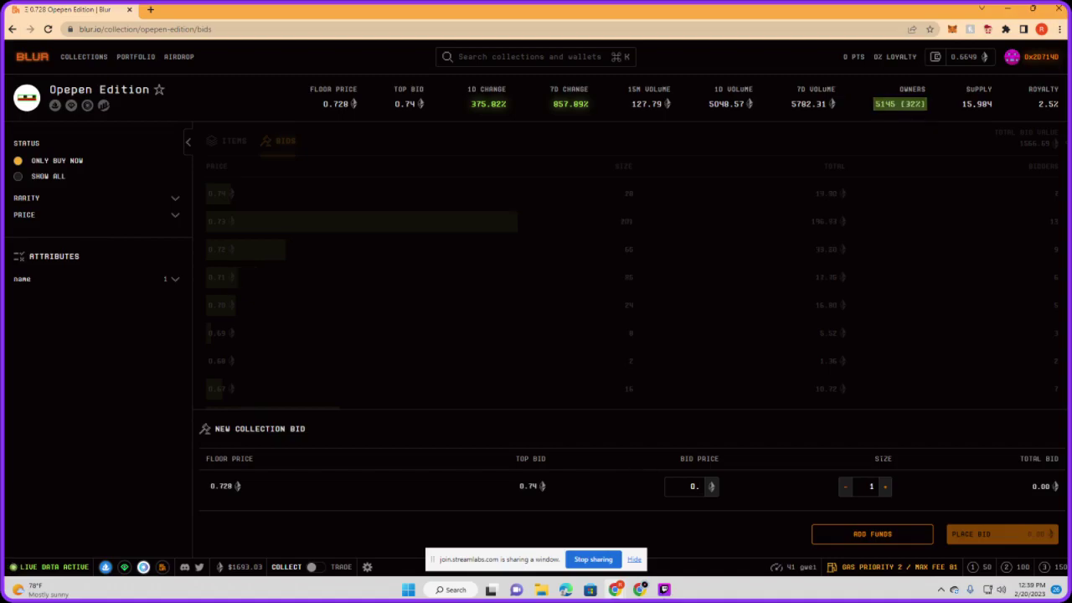
type("66")
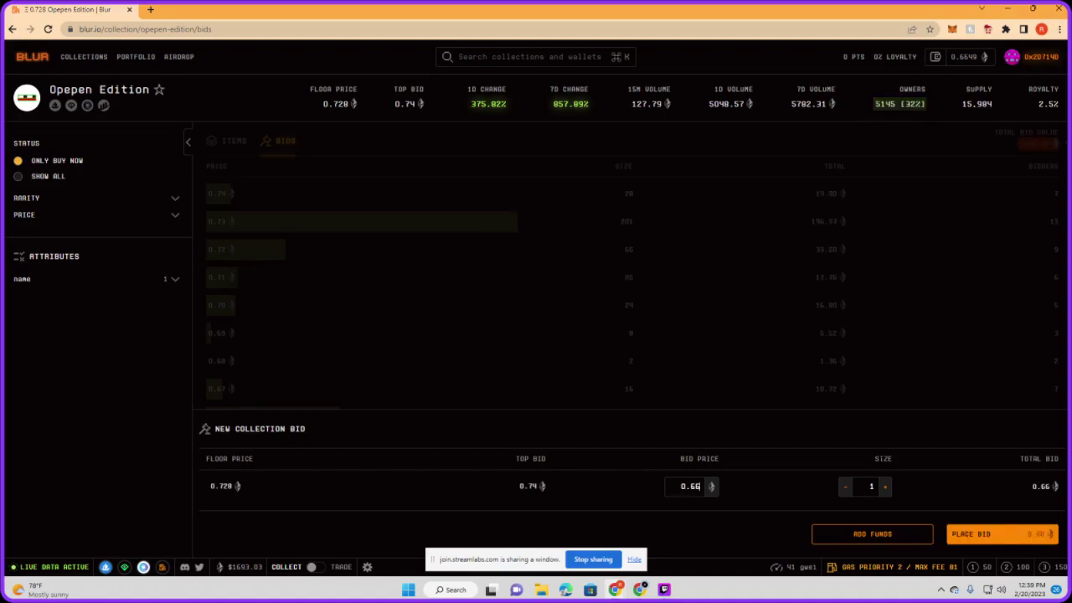
left_click(1007, 541)
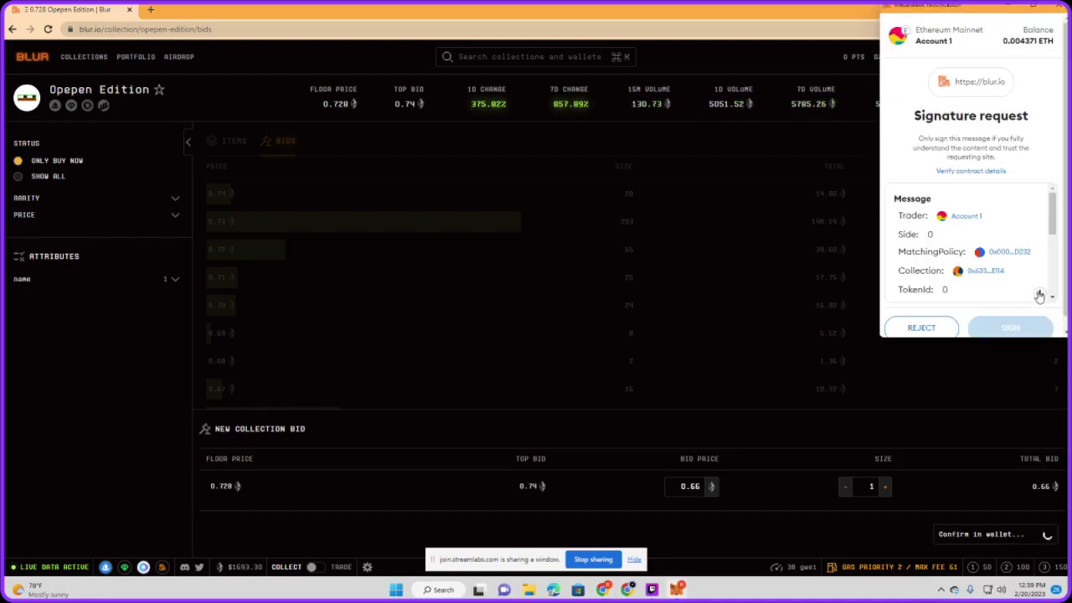
left_click(1040, 296)
left_click(1009, 328)
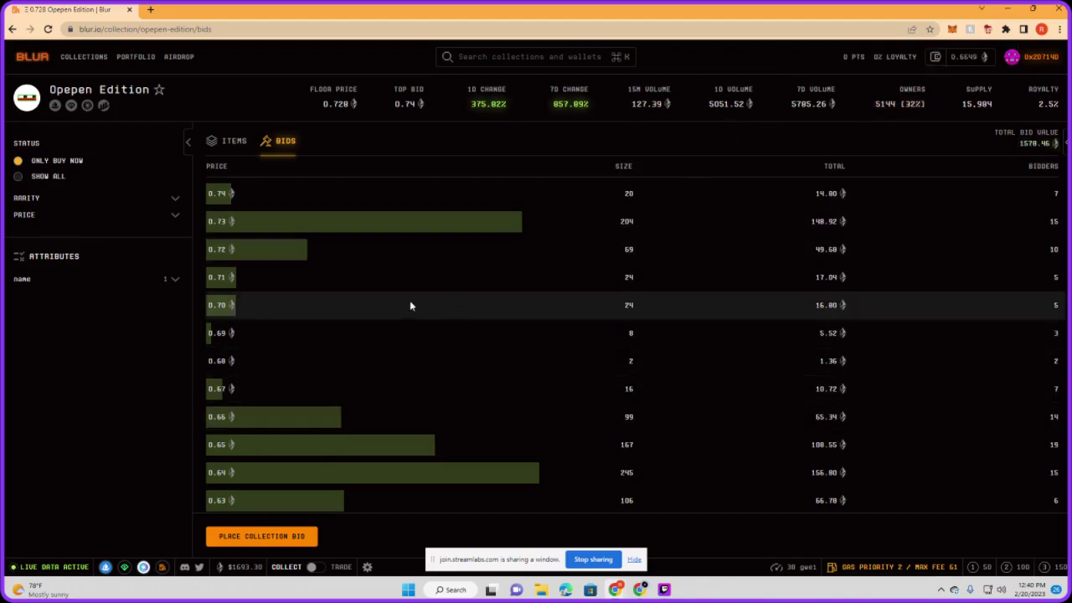
- Verify the 0.66 ETH Opepen Edition bid under Portfolio Bids, then return to Collections
left_click(74, 59)
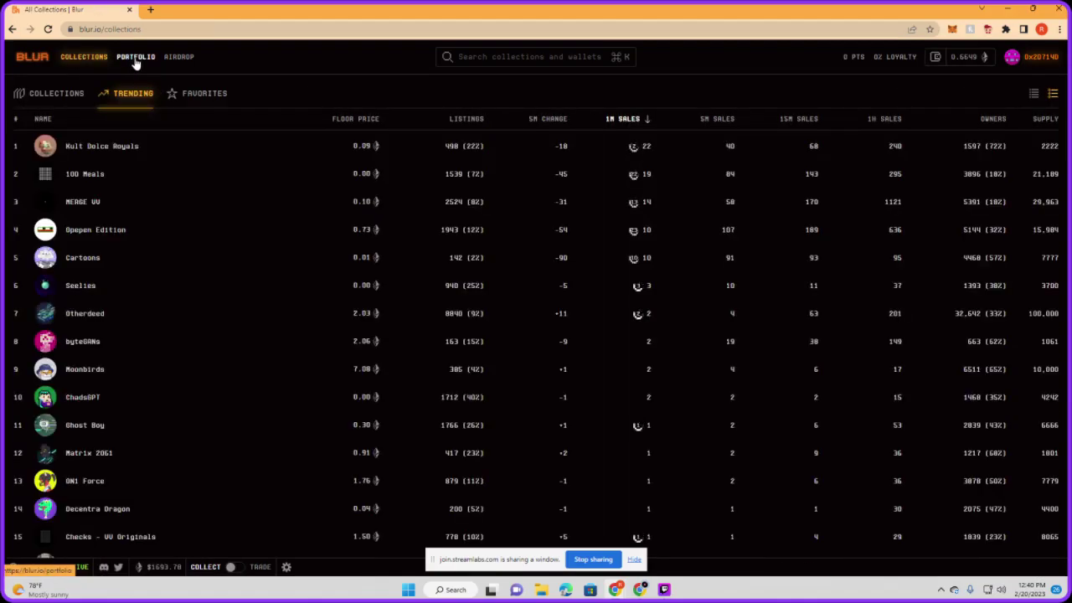
left_click(136, 59)
left_click(509, 140)
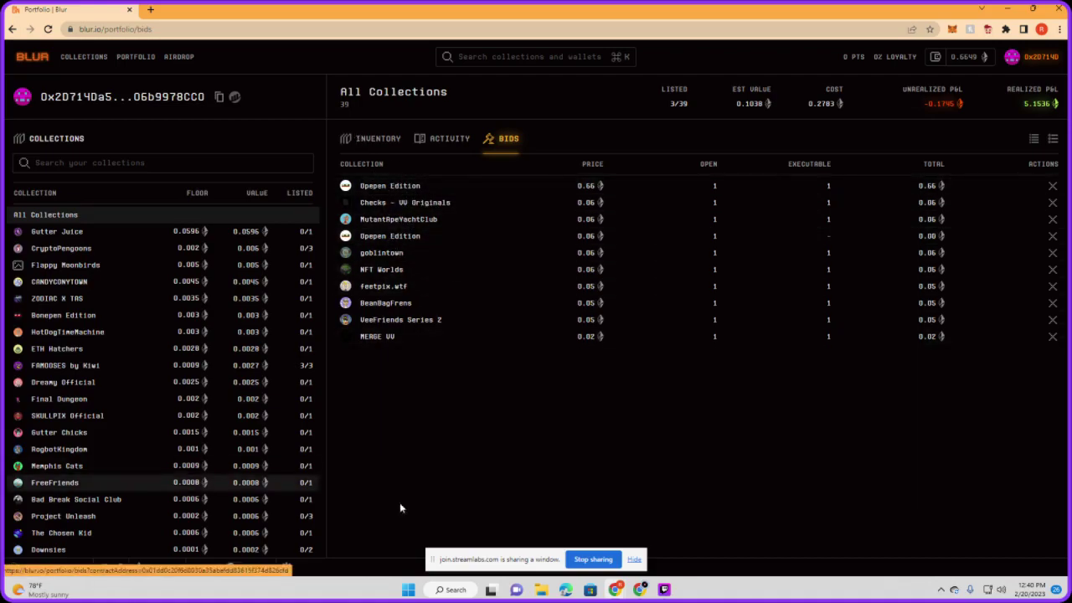
left_click(85, 58)
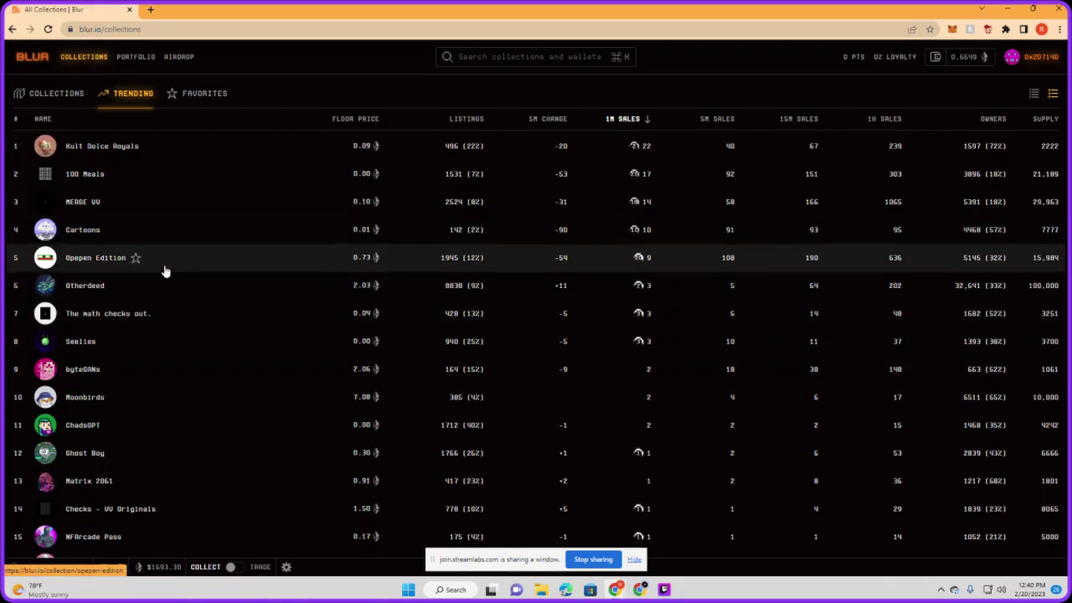
- Open Opepen Edition from the Trending table (floor 0.728 ETH), then stop the Streamlabs recording
left_click(191, 256)
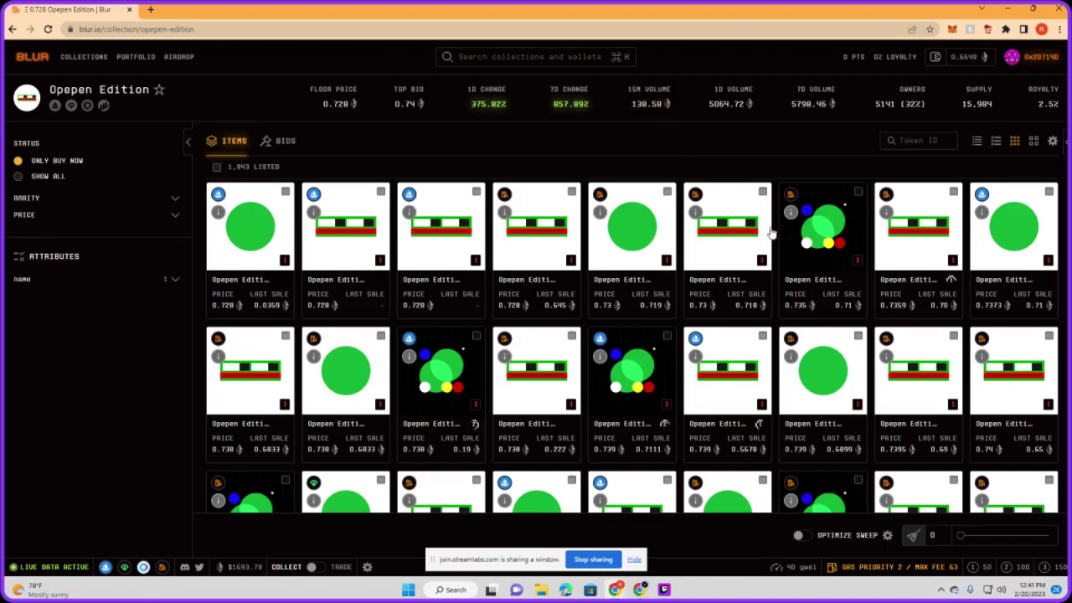
left_click(664, 589)
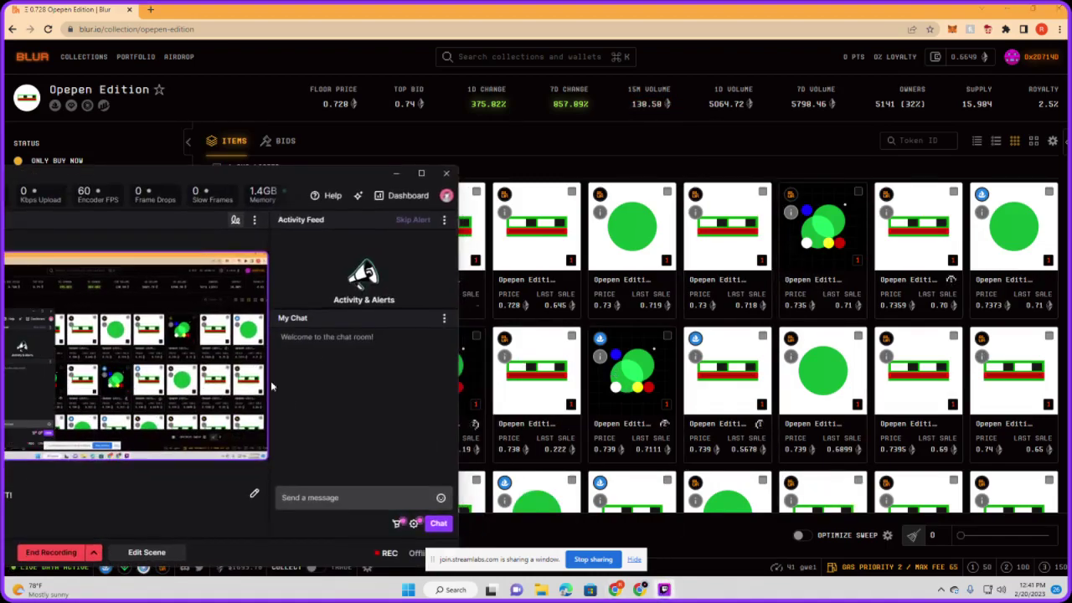
left_click(64, 555)
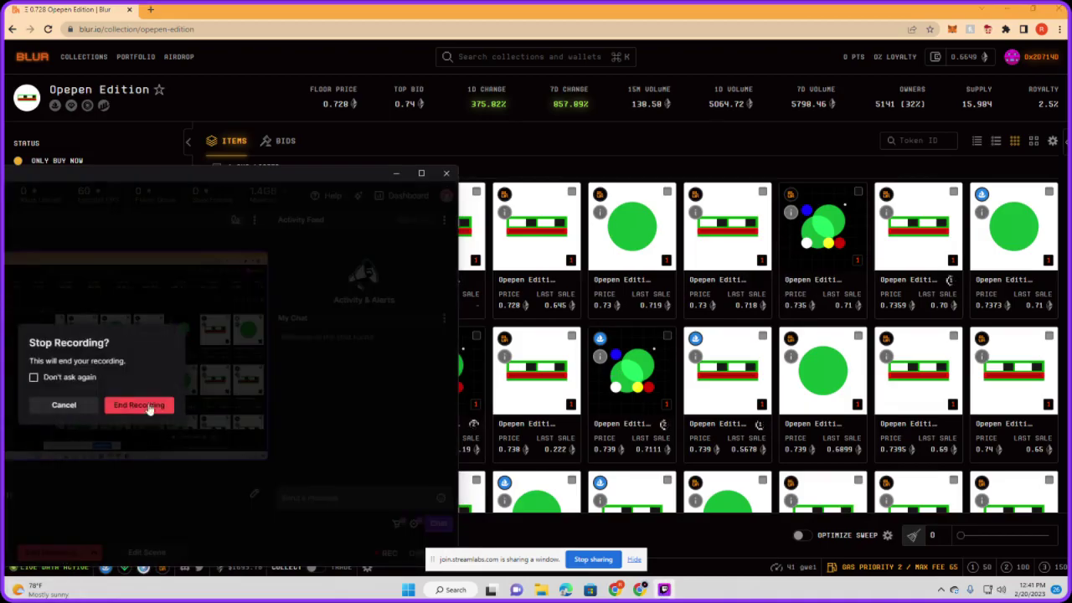